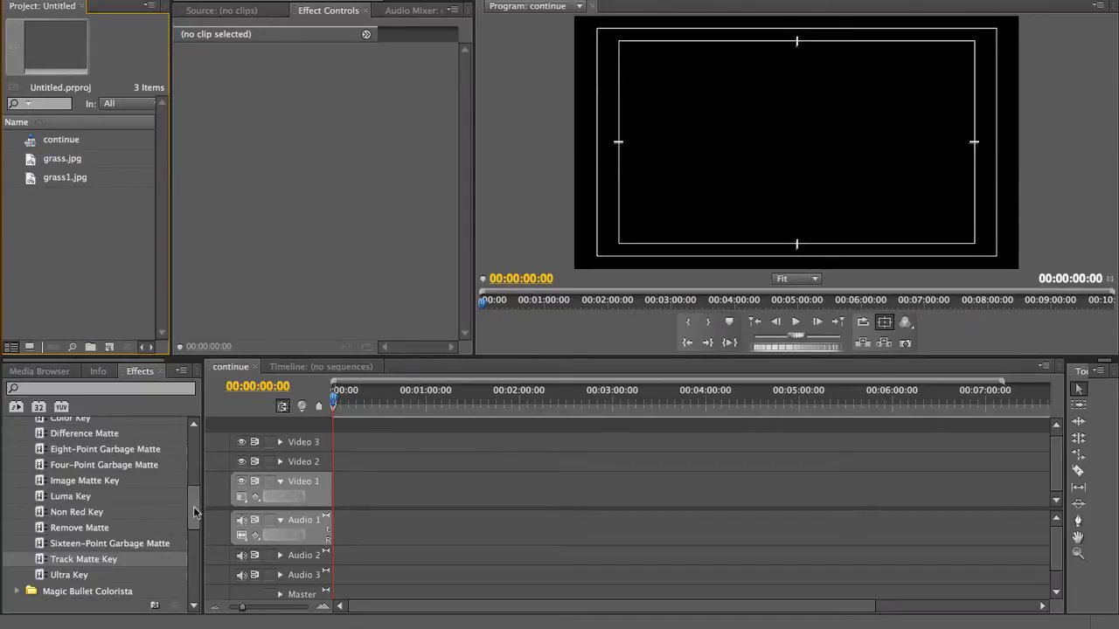
Step: Preview grass1.jpg in the Source monitor, compare it with grass.jpg, then drag it onto Video 1
{"action": "mouse_move", "coordinate": [194, 512]}
{"action": "left_mouse_down"}
{"action": "mouse_move", "coordinate": [194, 442]}
{"action": "mouse_move", "coordinate": [190, 472]}
{"action": "left_mouse_up"}
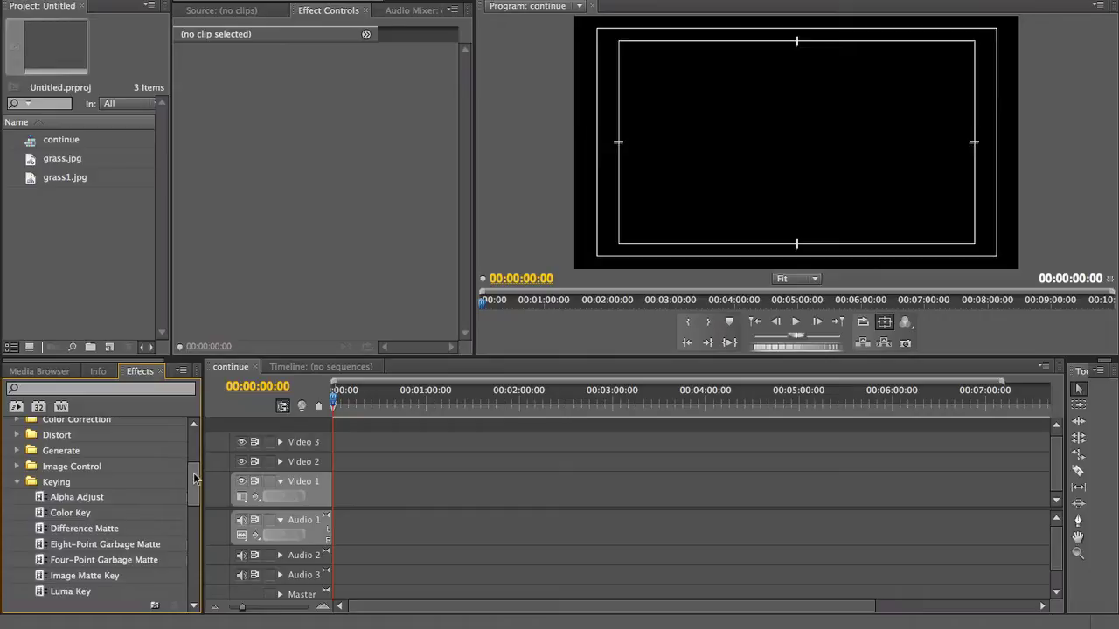
{"action": "left_click_drag", "start_coordinate": [194, 478], "coordinate": [196, 509]}
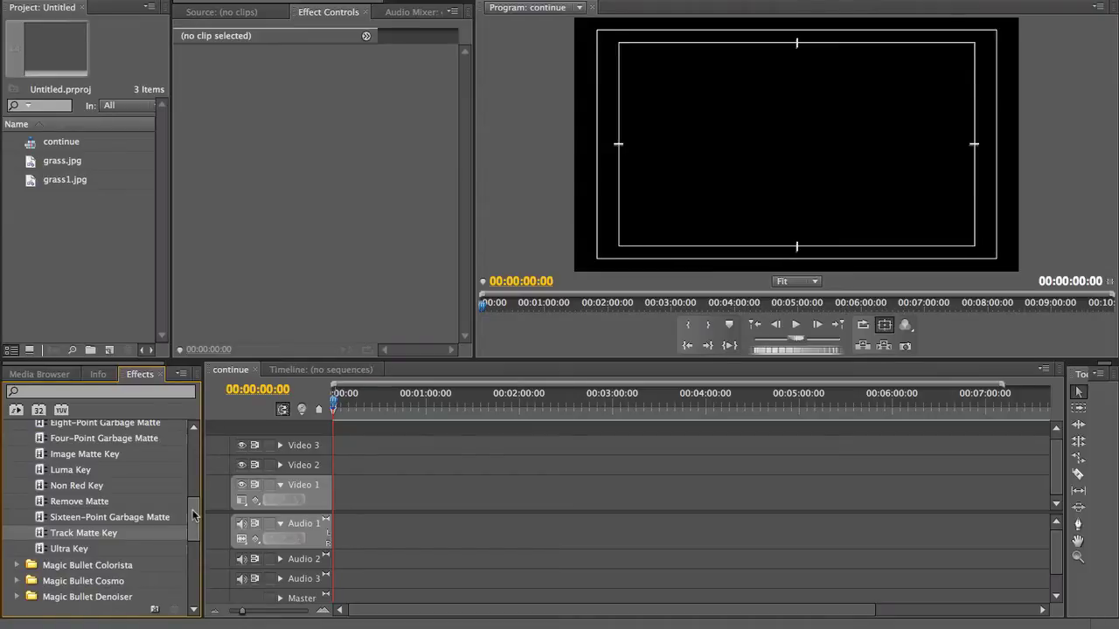
{"action": "double_click", "coordinate": [54, 180]}
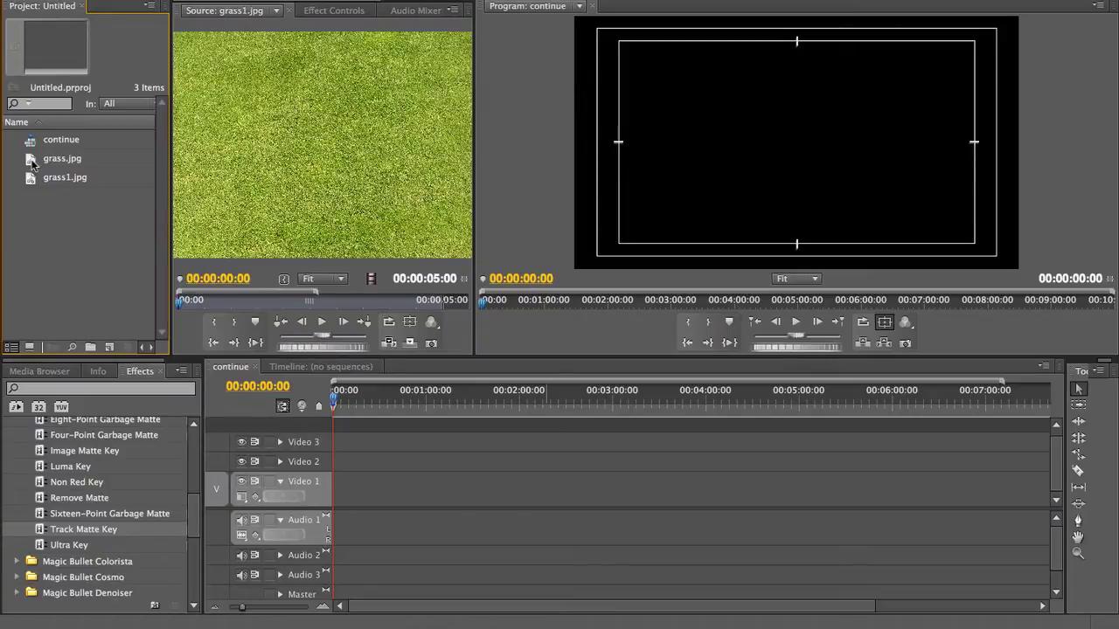
{"action": "left_click", "coordinate": [31, 161]}
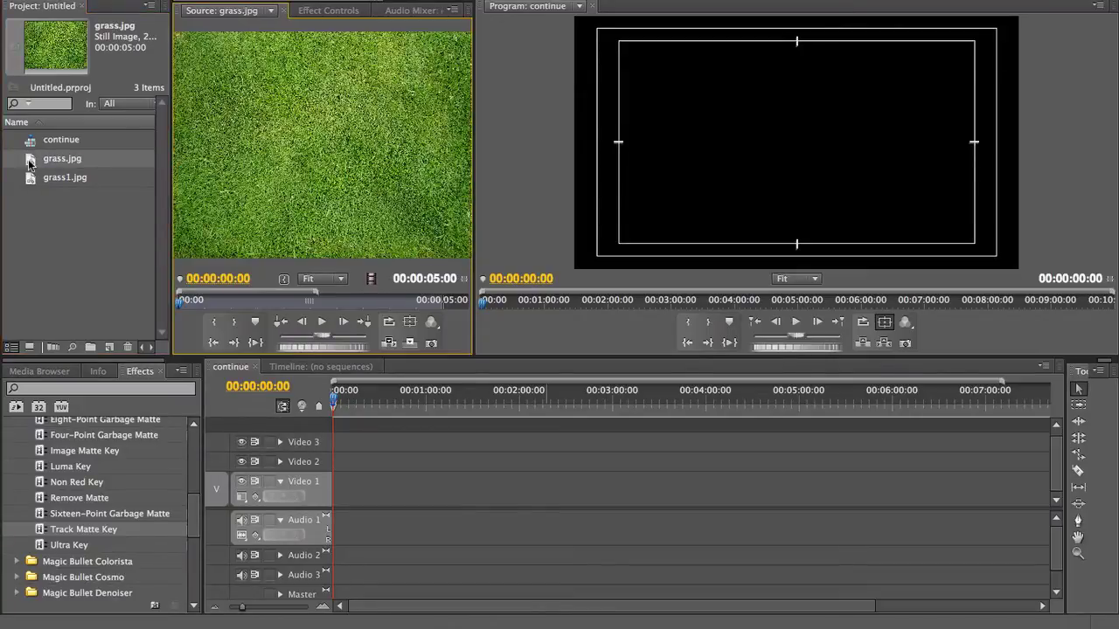
{"action": "double_click", "coordinate": [31, 179]}
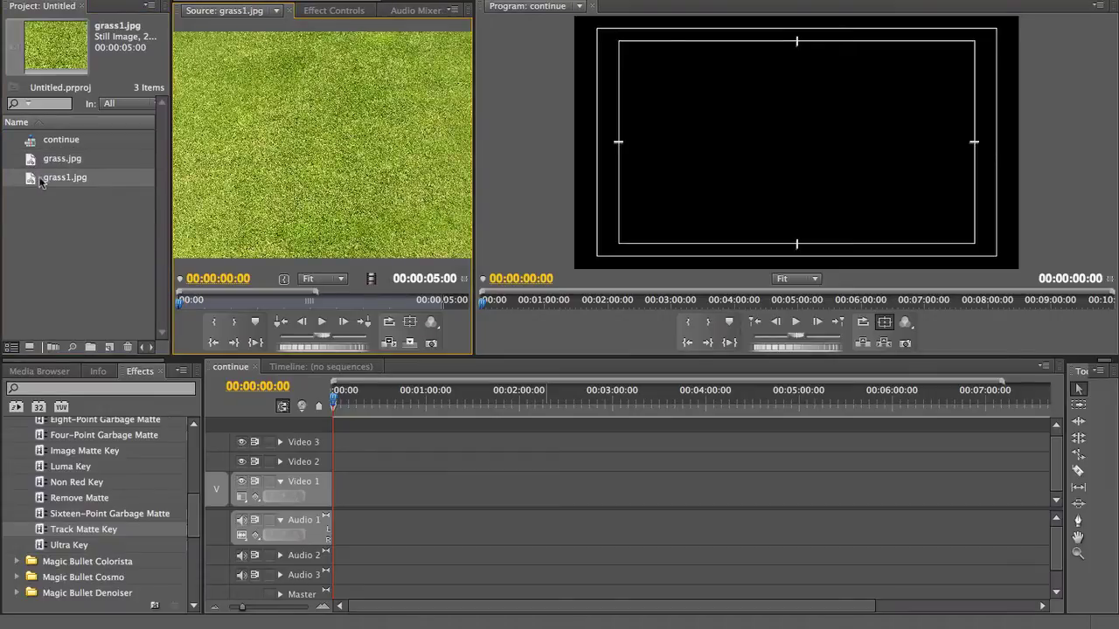
{"action": "left_click_drag", "start_coordinate": [31, 182], "coordinate": [330, 504]}
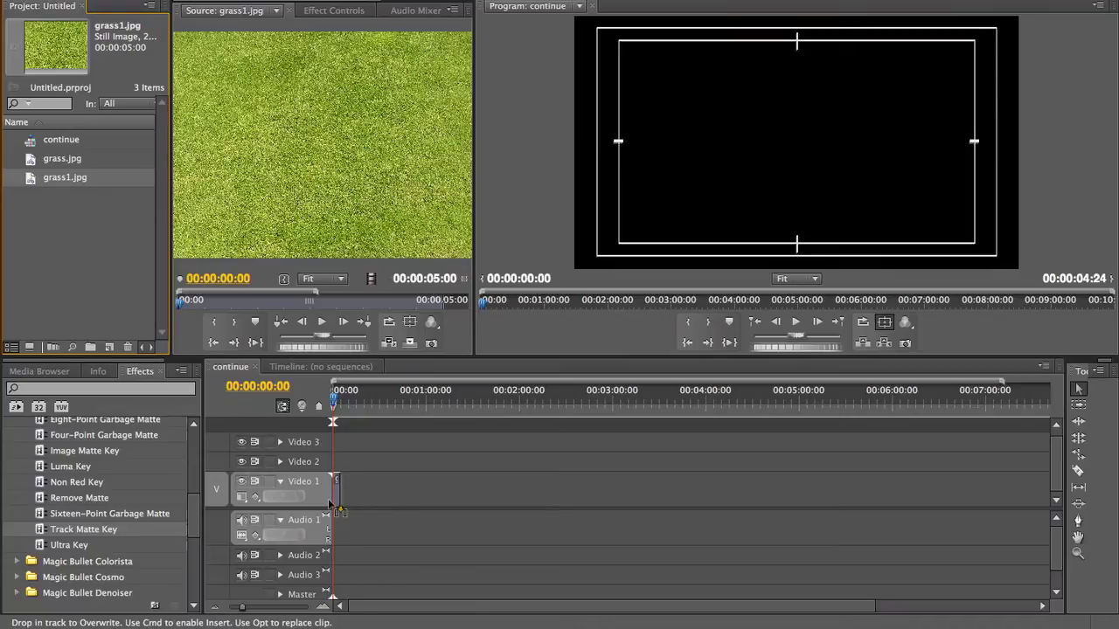
Step: Lengthen the grass1.jpg clip on Video 1 and place grass.jpg on Video 2 above it
{"action": "left_click_drag", "start_coordinate": [330, 505], "coordinate": [528, 496]}
{"action": "left_click", "coordinate": [39, 163]}
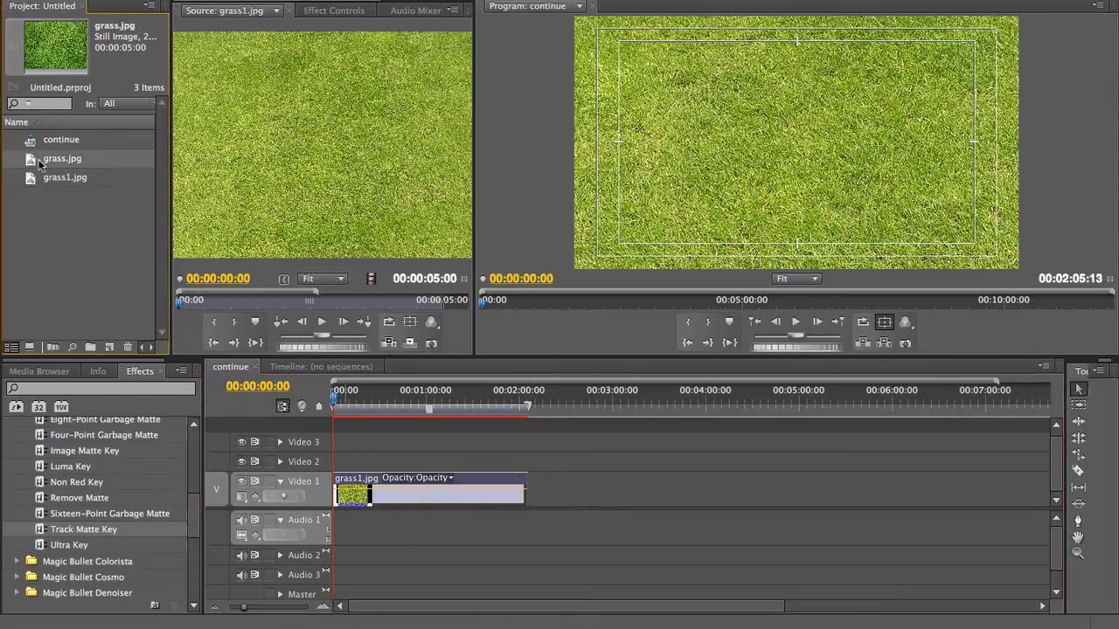
{"action": "mouse_move", "coordinate": [38, 163]}
{"action": "left_mouse_down"}
{"action": "mouse_move", "coordinate": [335, 472]}
{"action": "mouse_move", "coordinate": [337, 463]}
{"action": "mouse_move", "coordinate": [527, 469]}
{"action": "left_mouse_up"}
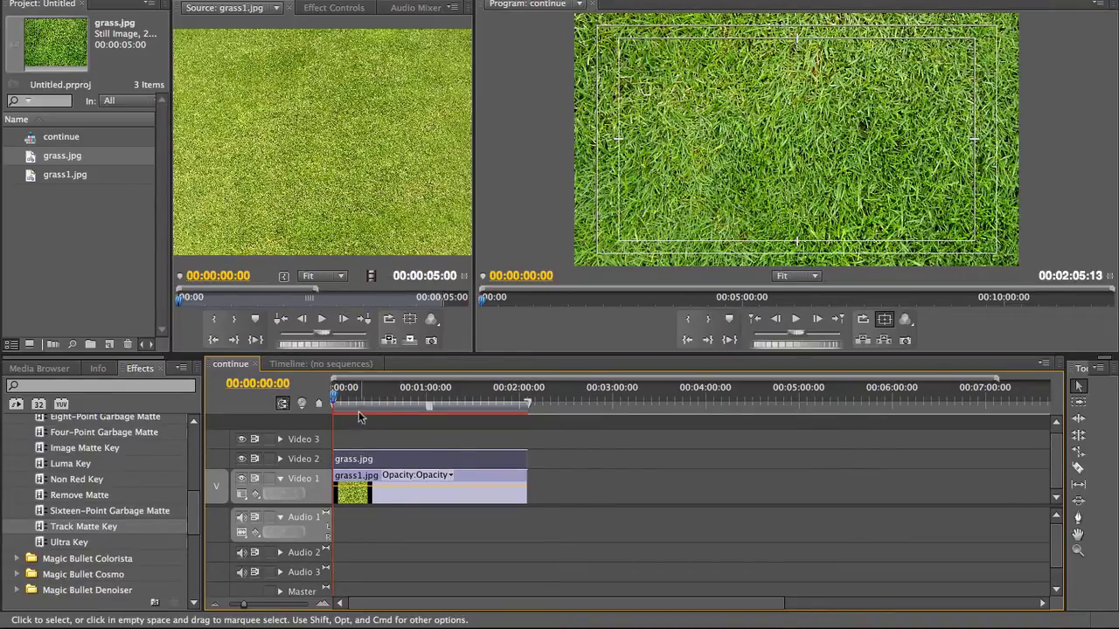
Step: Scrub the sequence and toggle Video 2's visibility to compare the two grass backgrounds
{"action": "left_click_drag", "start_coordinate": [334, 404], "coordinate": [399, 414]}
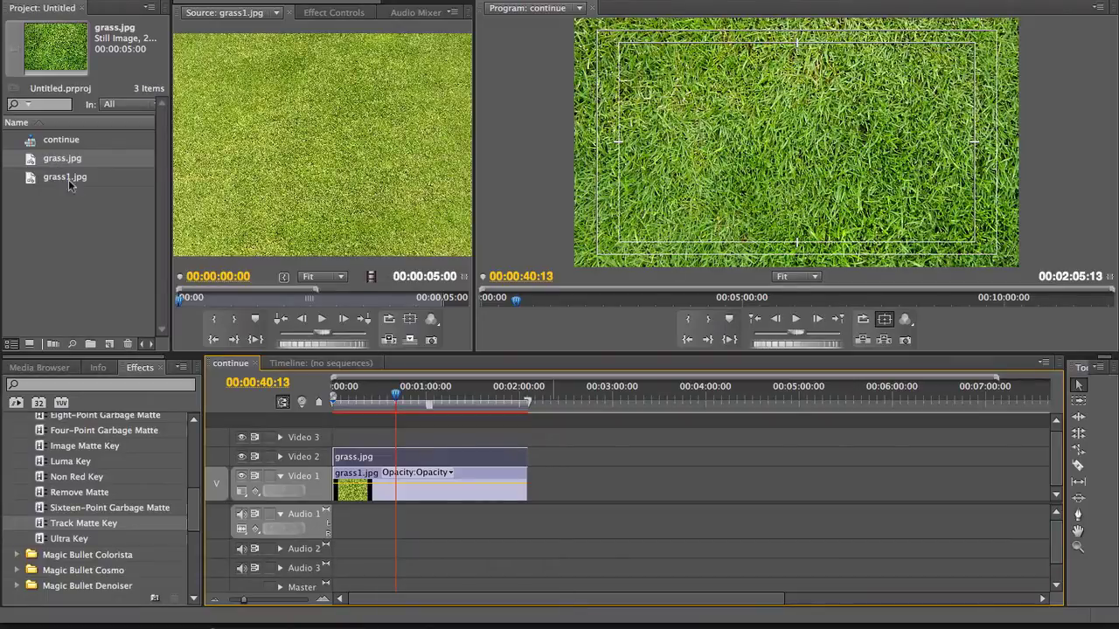
{"action": "left_click", "coordinate": [242, 456]}
{"action": "left_click", "coordinate": [242, 458]}
{"action": "left_click", "coordinate": [242, 457]}
{"action": "left_click", "coordinate": [242, 457]}
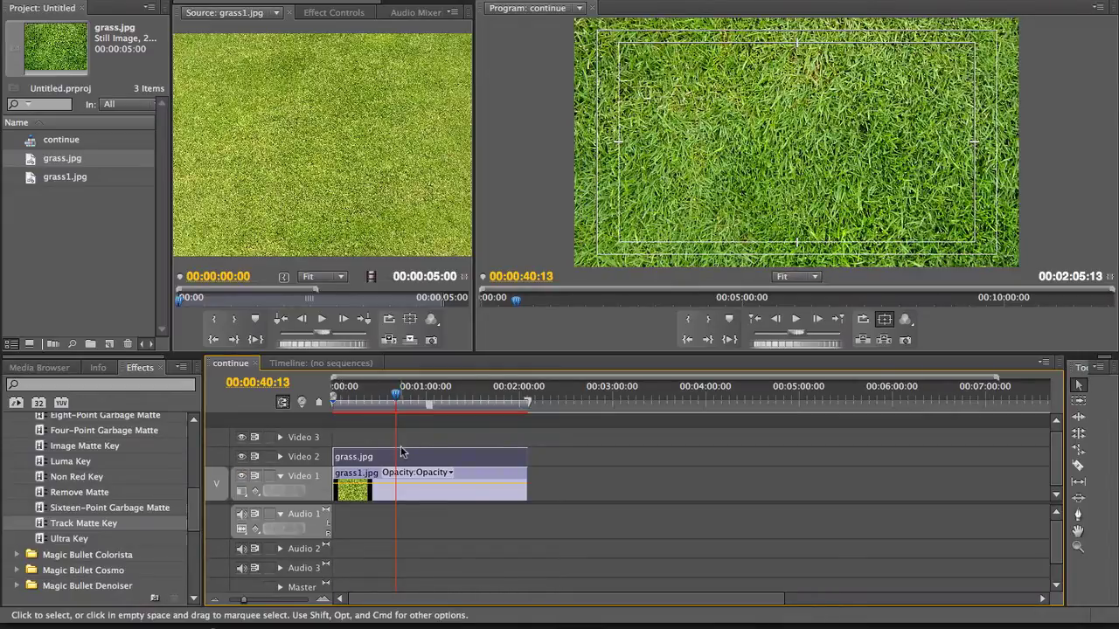
{"action": "left_click_drag", "start_coordinate": [395, 402], "coordinate": [333, 416]}
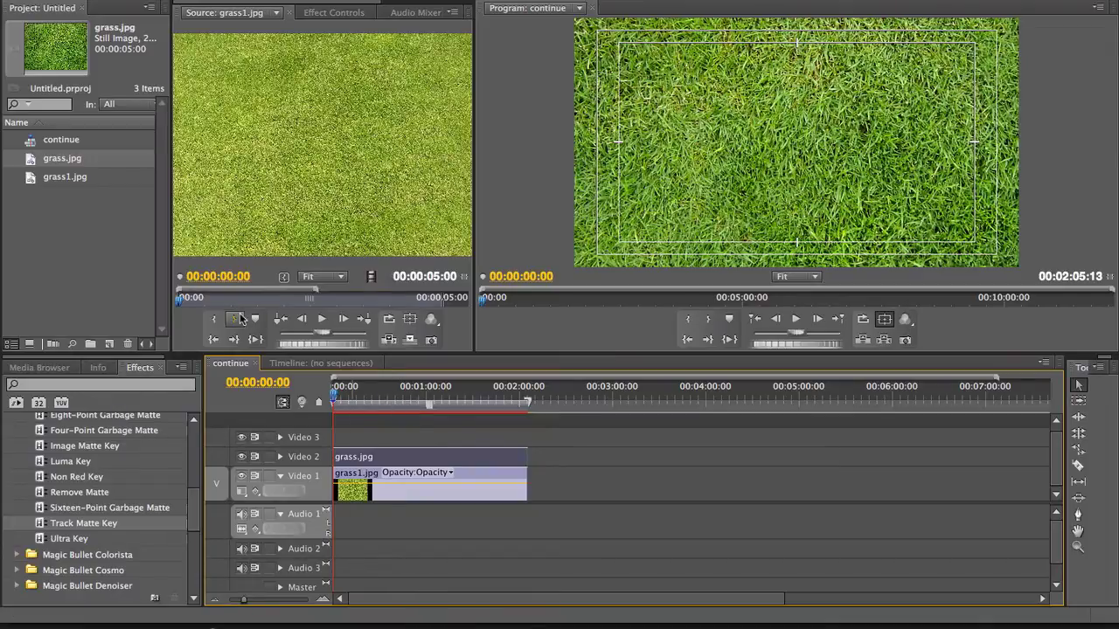
Step: Add a new 1280×720, 25 fps title named Title 02 from the Project panel's New Item menu
{"action": "left_click", "coordinate": [50, 230]}
{"action": "right_click", "coordinate": [49, 231]}
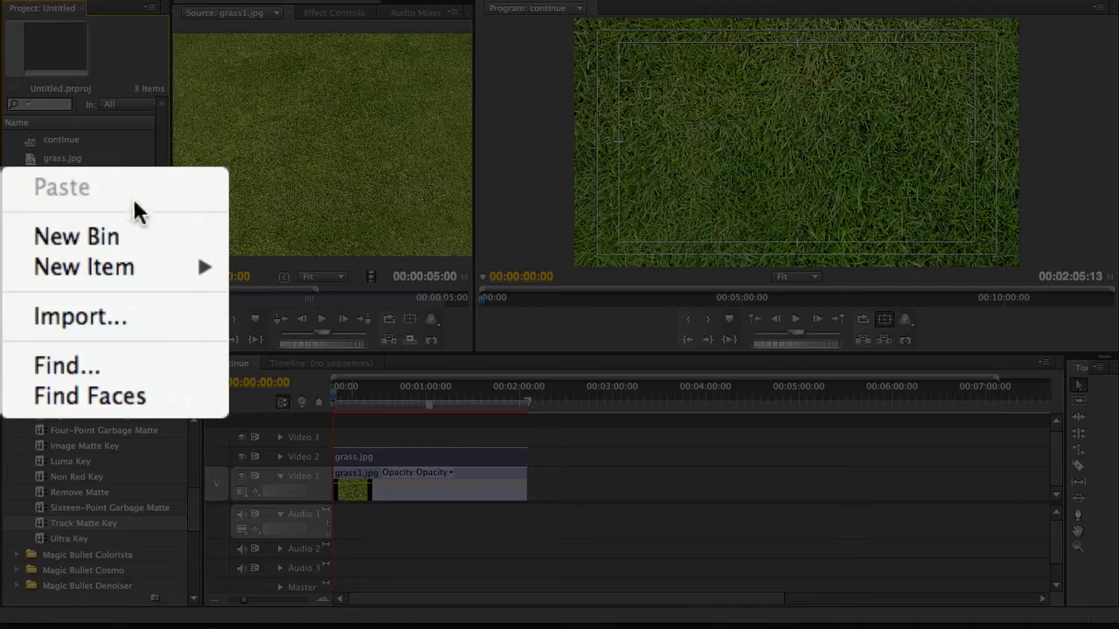
{"action": "mouse_move", "coordinate": [75, 280]}
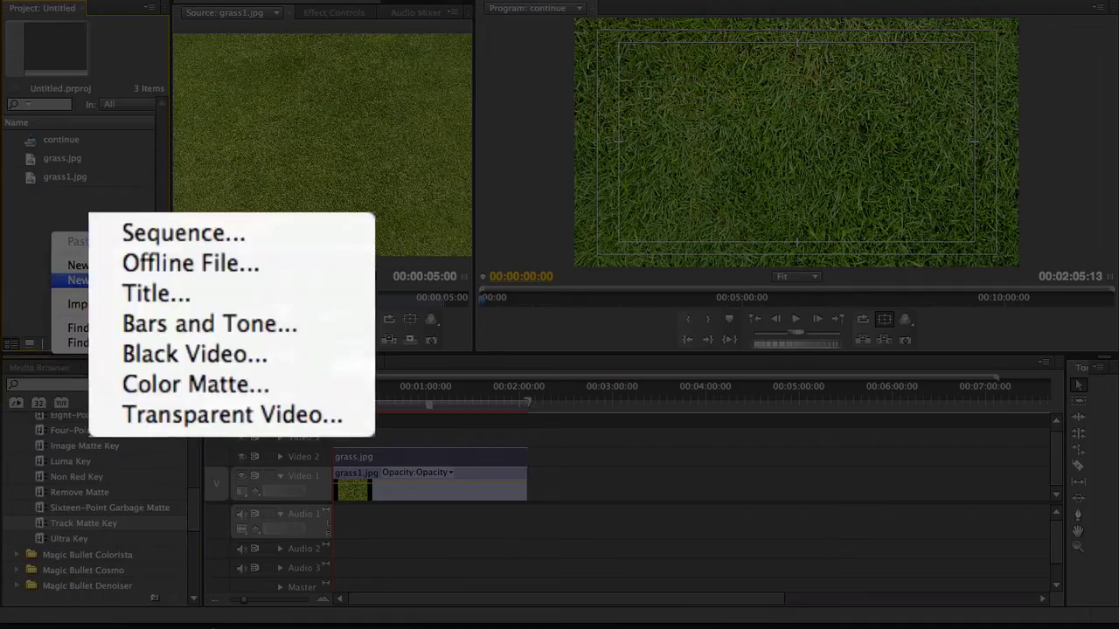
{"action": "left_click", "coordinate": [214, 290]}
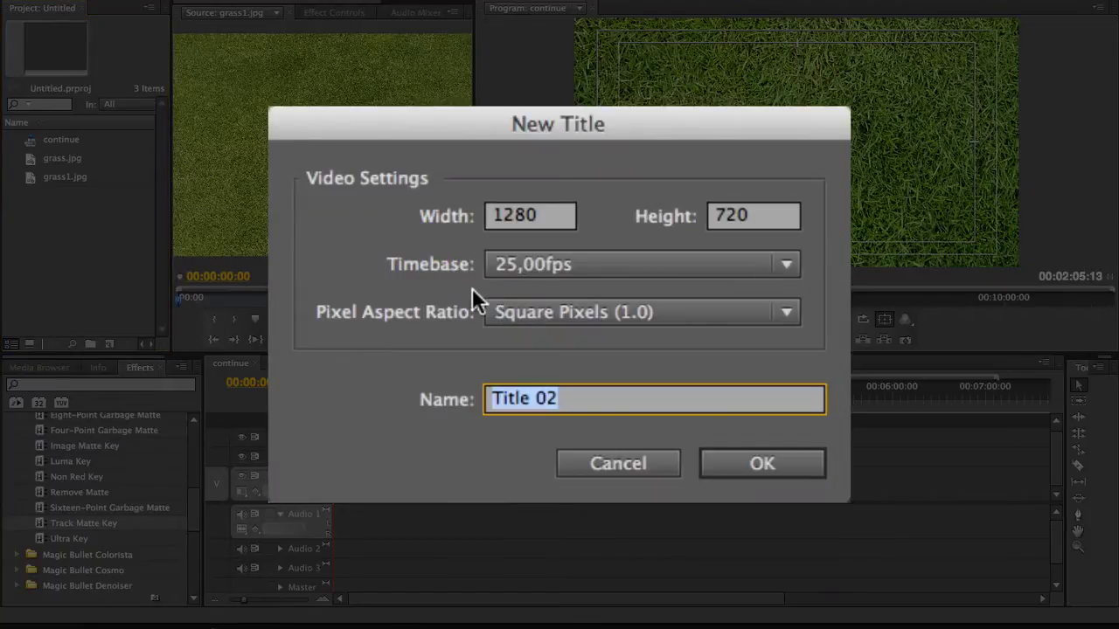
{"action": "left_click", "coordinate": [747, 461]}
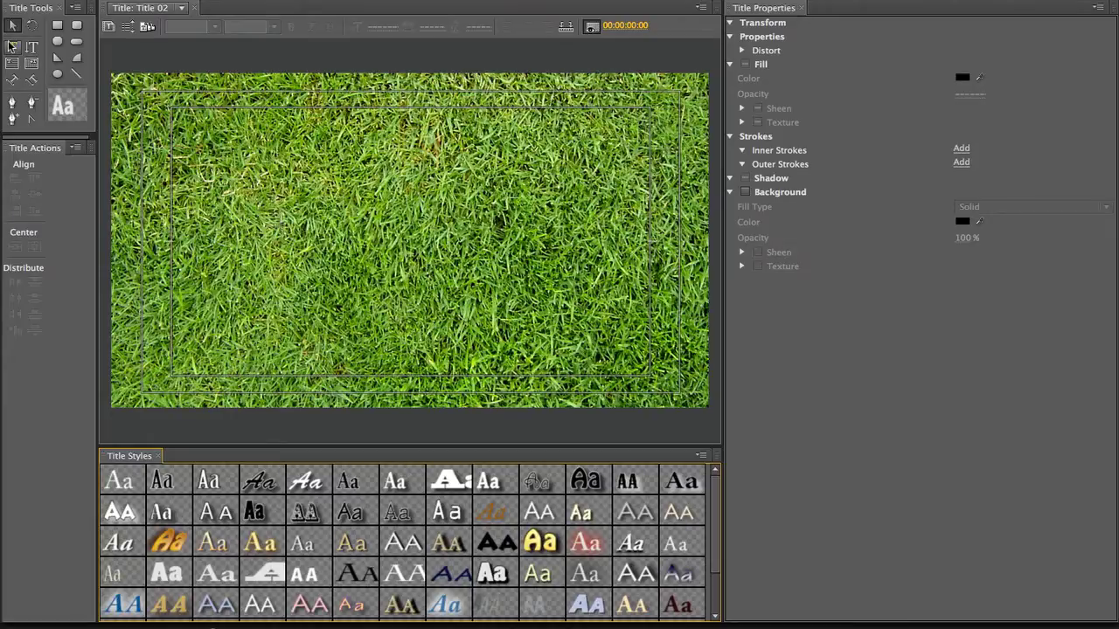
Step: Type '3DpontoPT' on the title canvas and raise its font size to 672
{"action": "left_click", "coordinate": [12, 47]}
{"action": "left_click", "coordinate": [278, 231]}
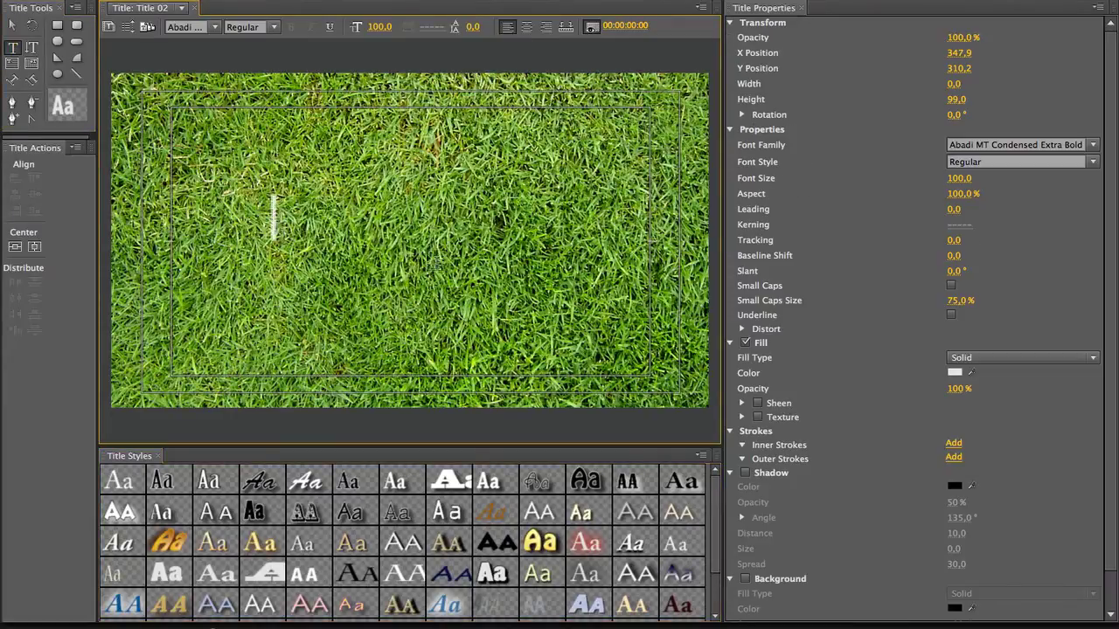
{"action": "type", "text": "3"}
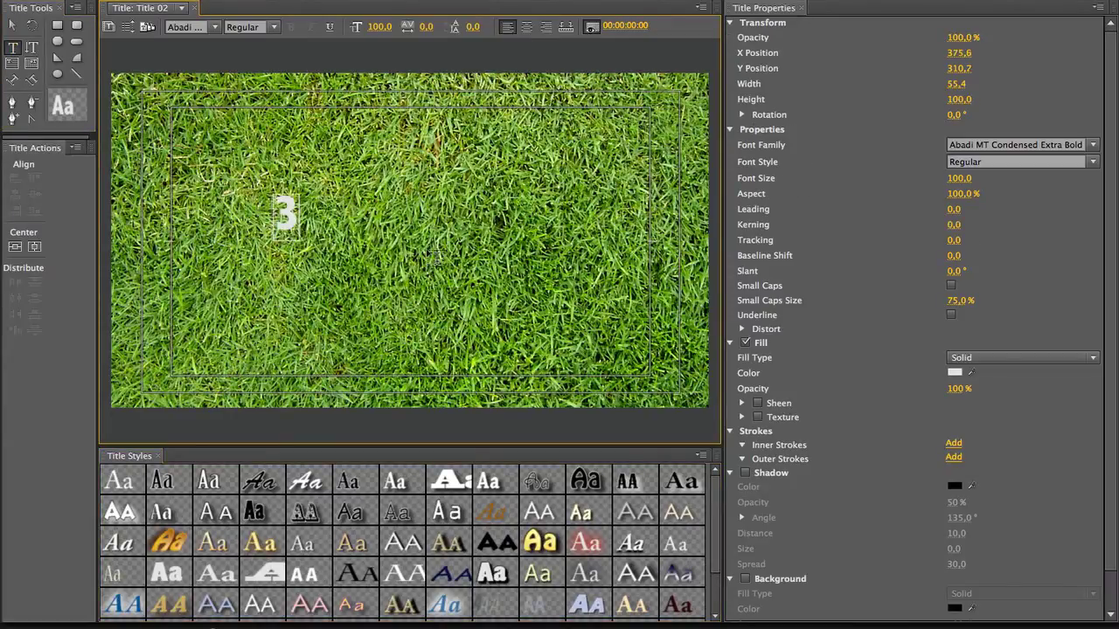
{"action": "type", "text": "Dpon"}
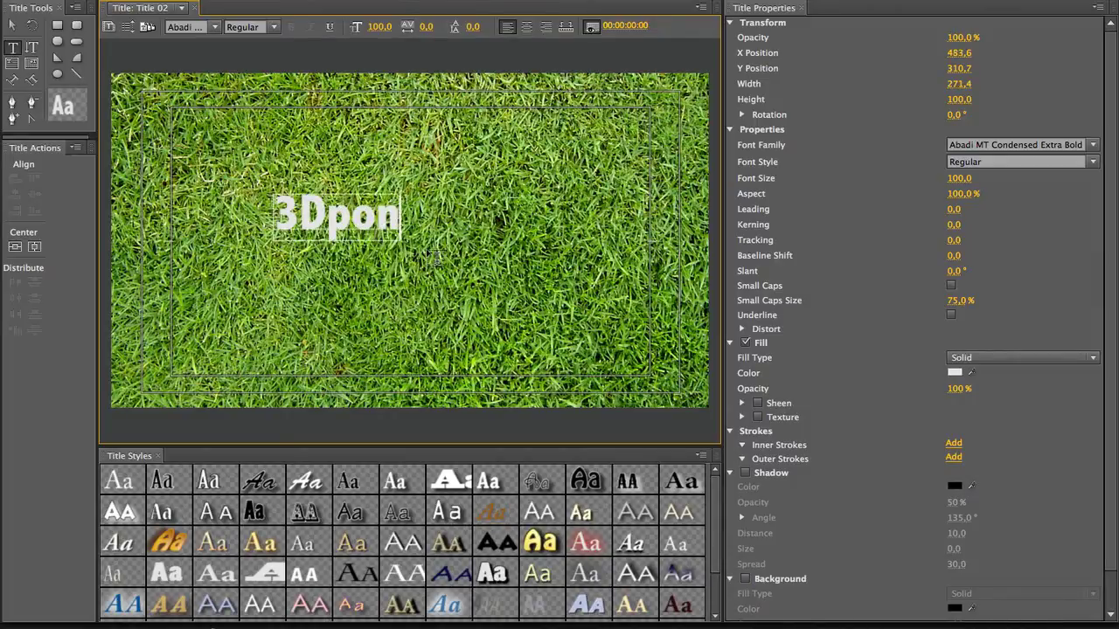
{"action": "type", "text": "toPT"}
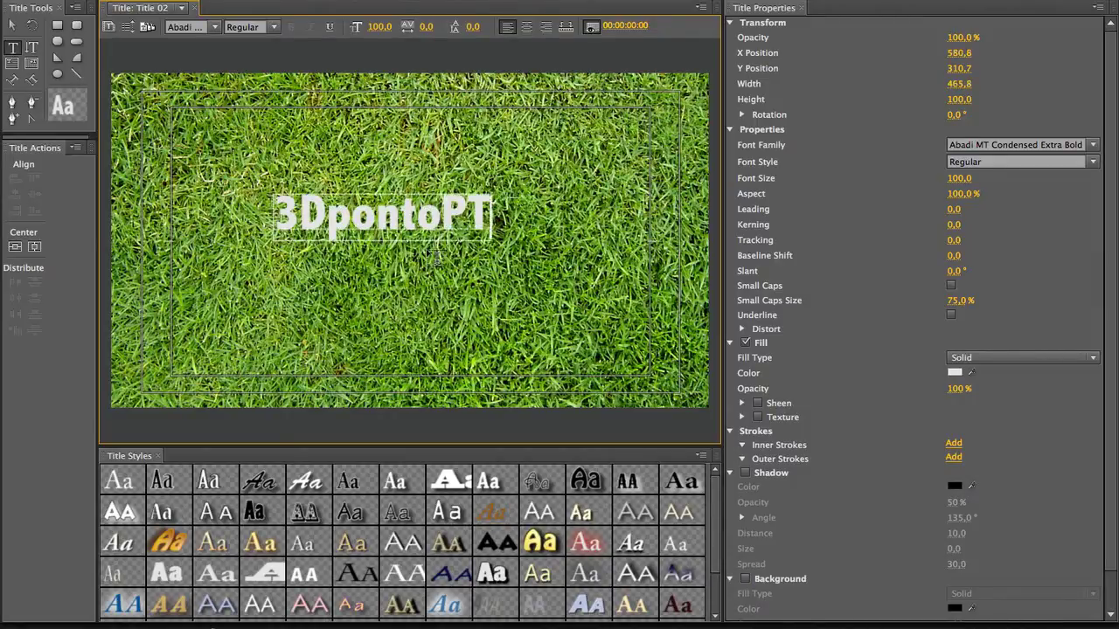
{"action": "left_click_drag", "start_coordinate": [495, 214], "coordinate": [235, 205]}
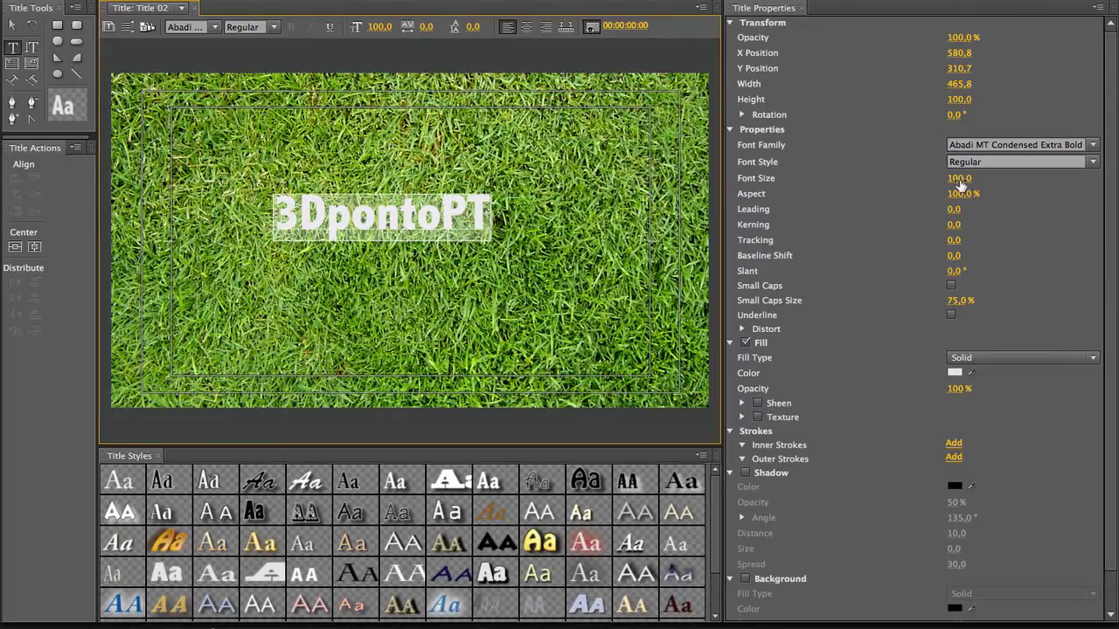
{"action": "left_click_drag", "start_coordinate": [958, 179], "coordinate": [1099, 179]}
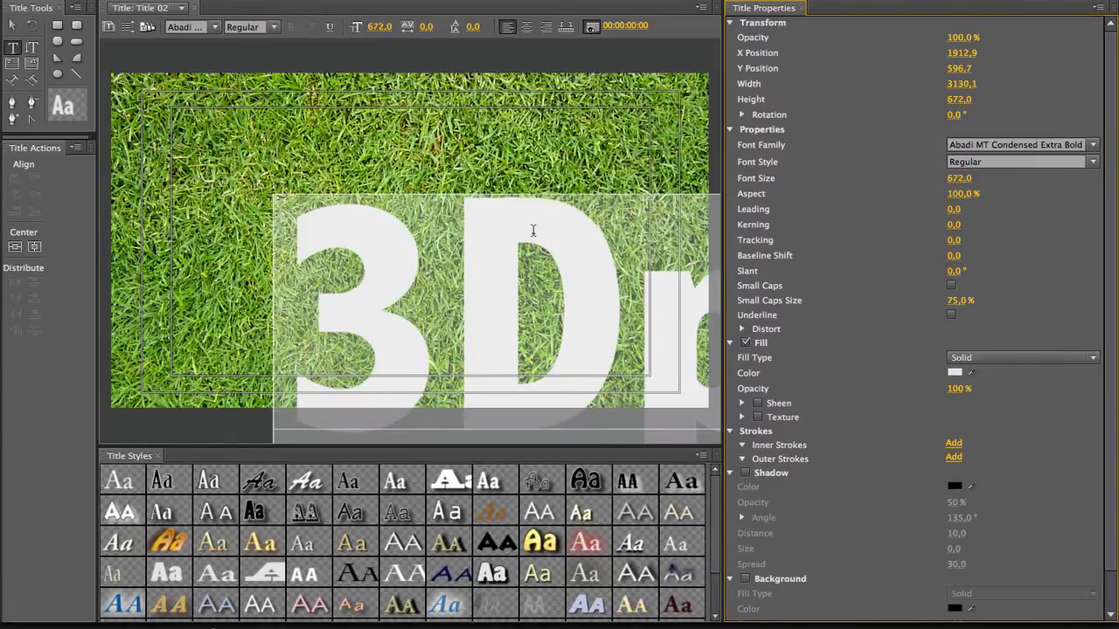
Step: Move the large 3DpontoPT text box up and left within the frame
{"action": "left_click", "coordinate": [12, 25]}
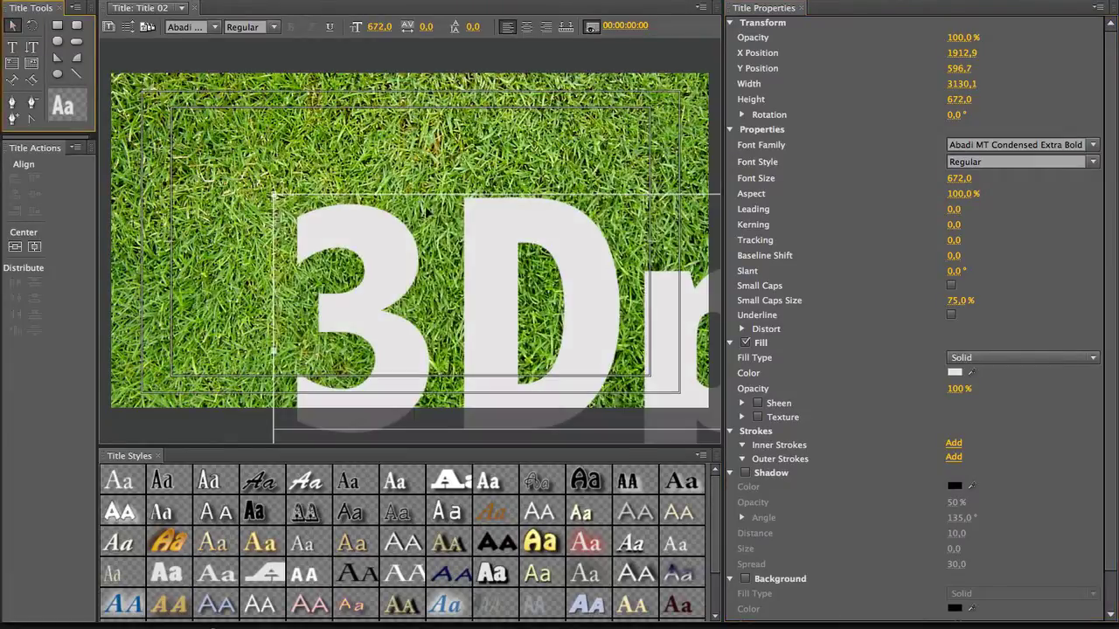
{"action": "left_click", "coordinate": [479, 241]}
{"action": "left_click_drag", "start_coordinate": [479, 238], "coordinate": [451, 128]}
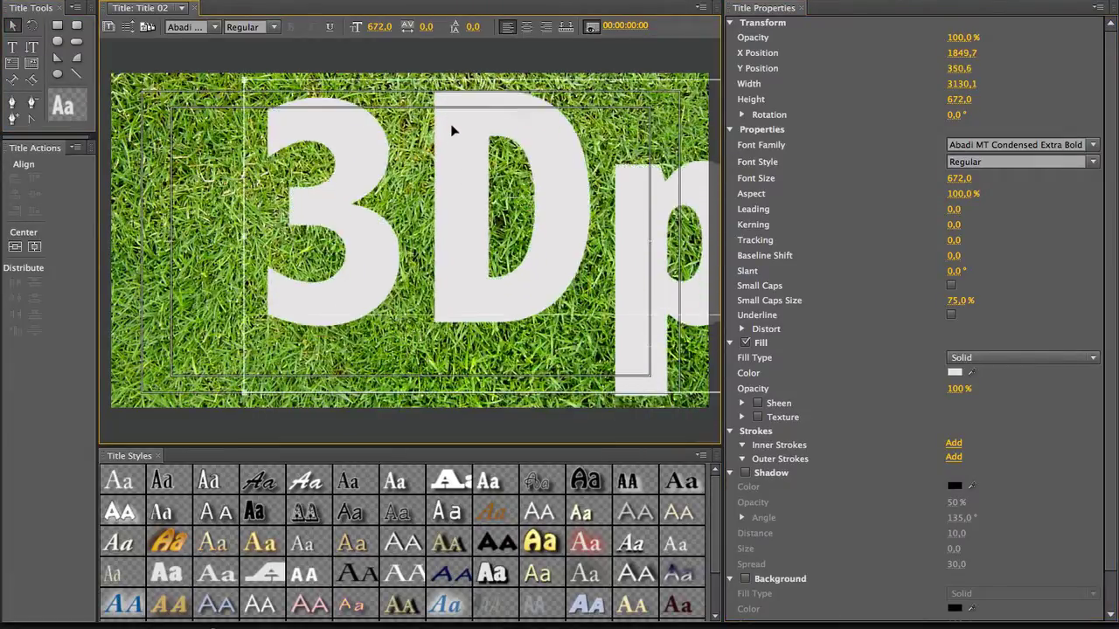
{"action": "left_click_drag", "start_coordinate": [452, 130], "coordinate": [401, 168]}
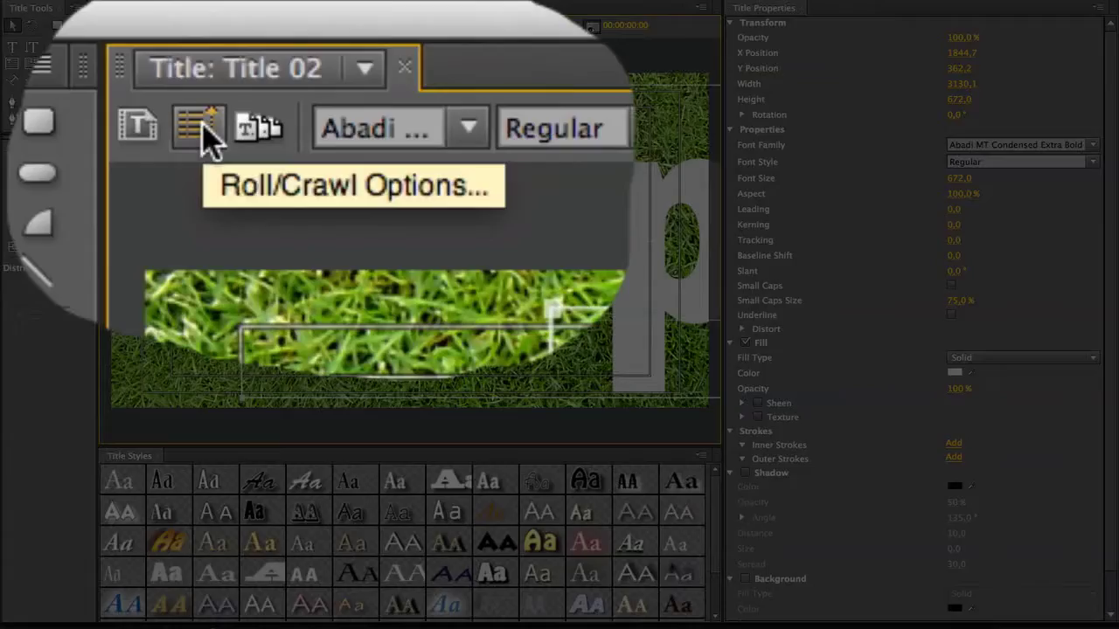
Step: In Roll/Crawl Options, choose Crawl Left with Start Off Screen and End Off Screen enabled
{"action": "left_click", "coordinate": [205, 140]}
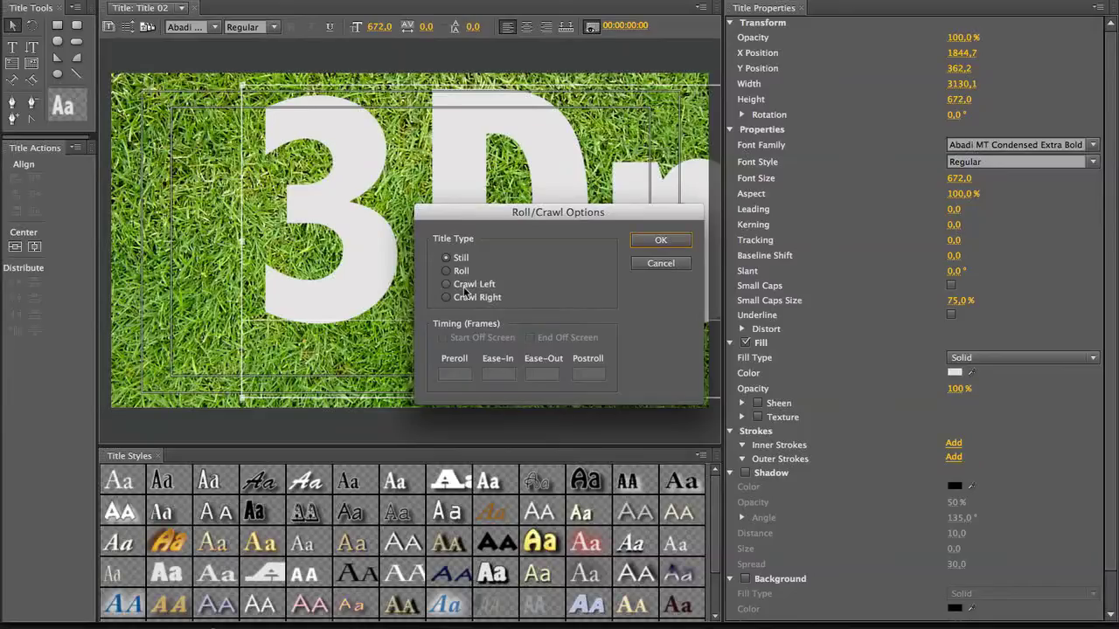
{"action": "left_click", "coordinate": [489, 285]}
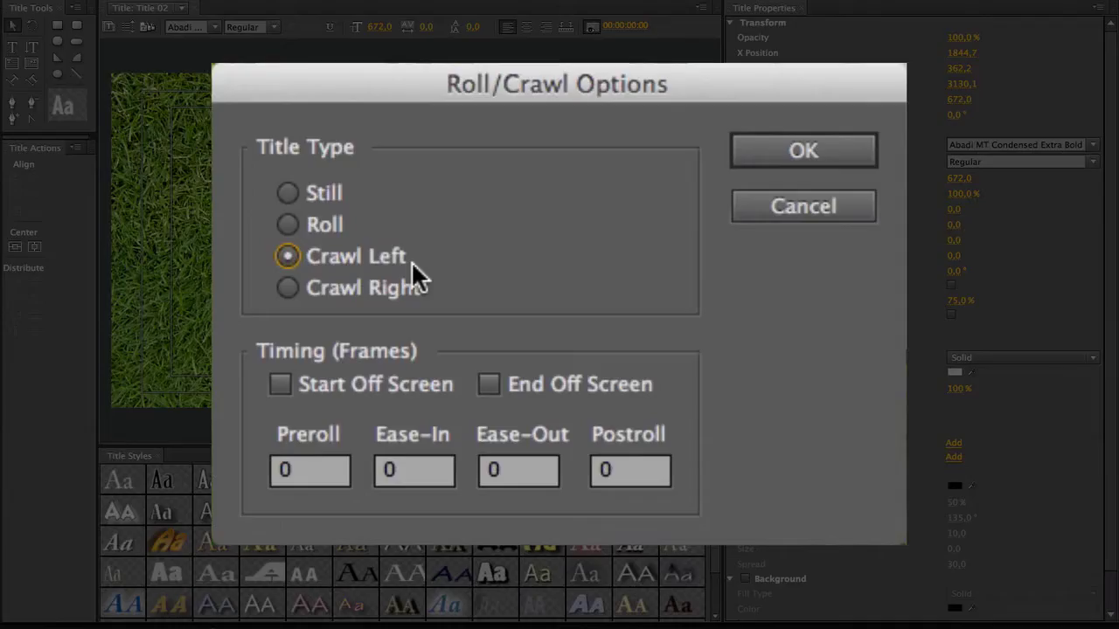
{"action": "left_click", "coordinate": [280, 386]}
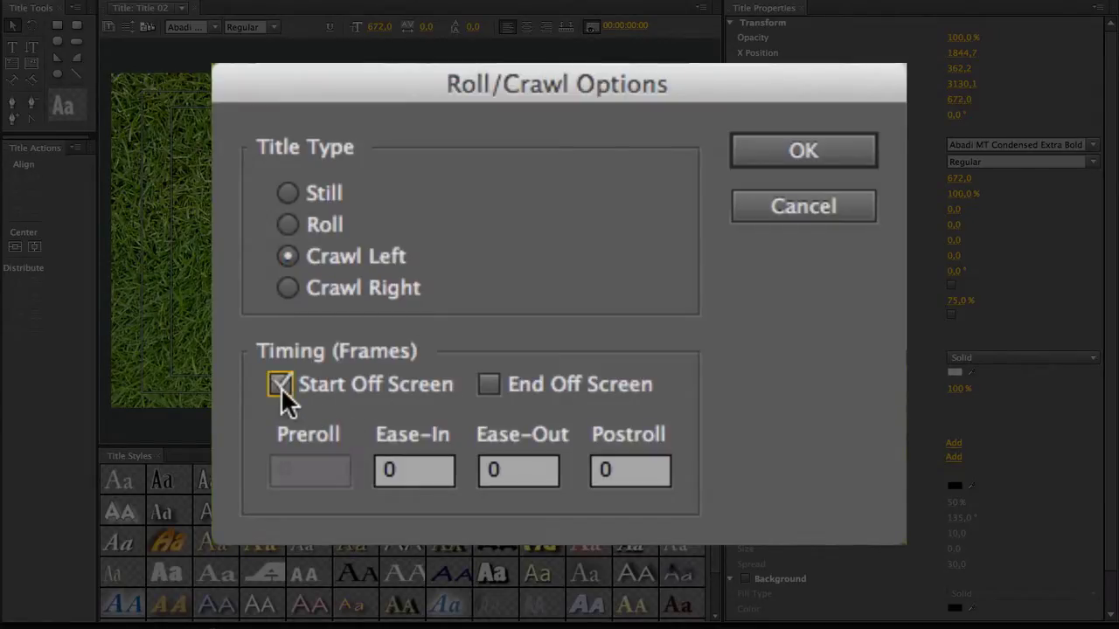
{"action": "left_click", "coordinate": [485, 386]}
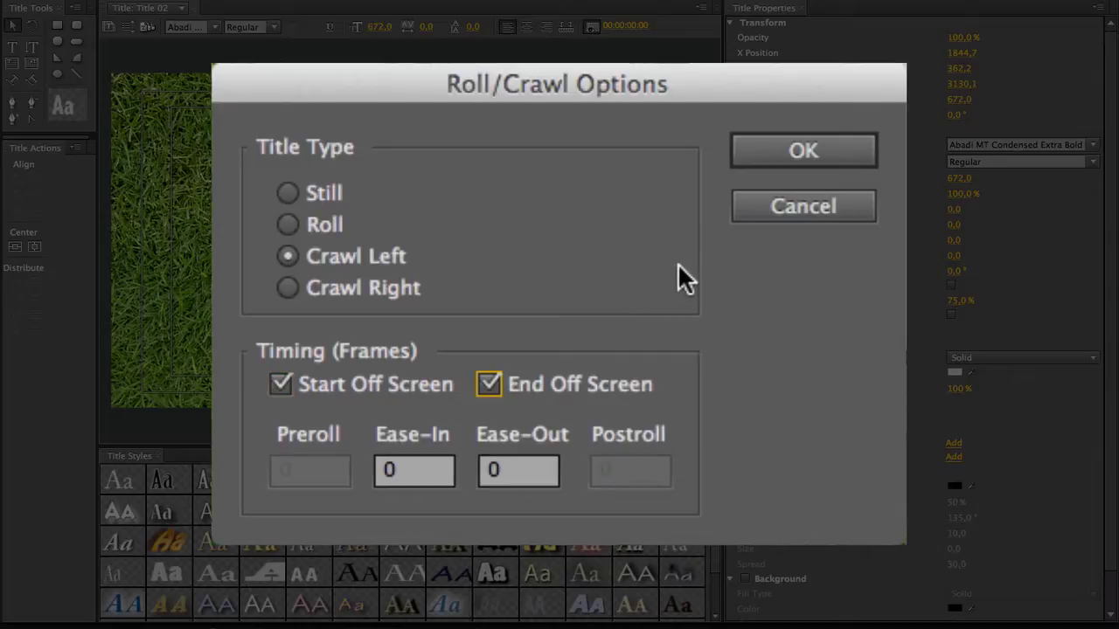
{"action": "left_click", "coordinate": [804, 161]}
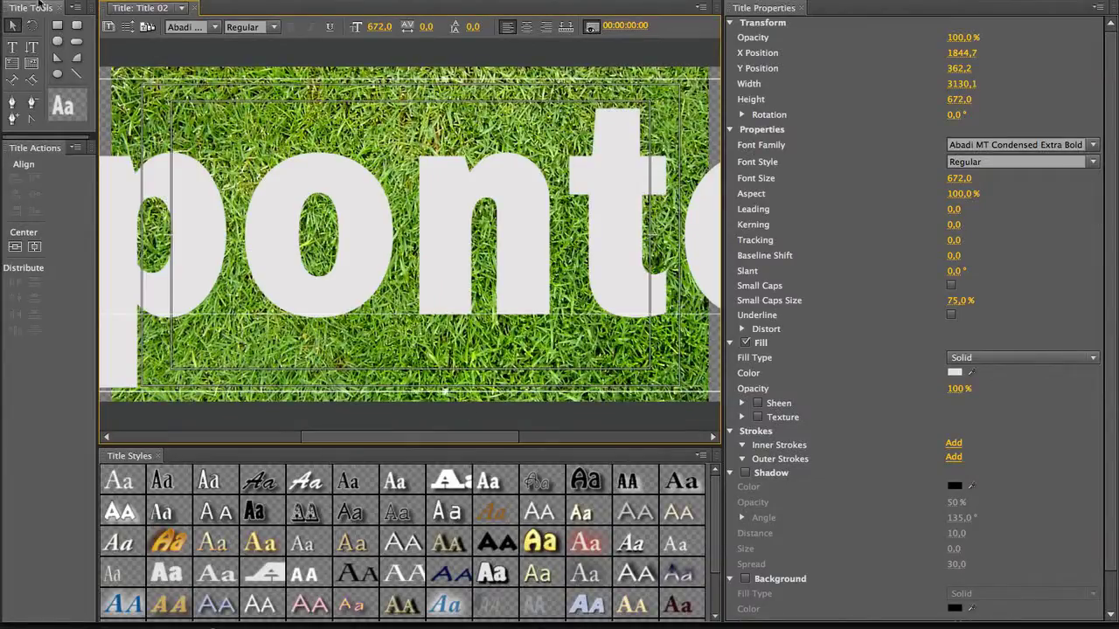
Step: Close the Titler, put Title 02 on Video 3, and scrub to preview the crawl
{"action": "left_click", "coordinate": [13, 4]}
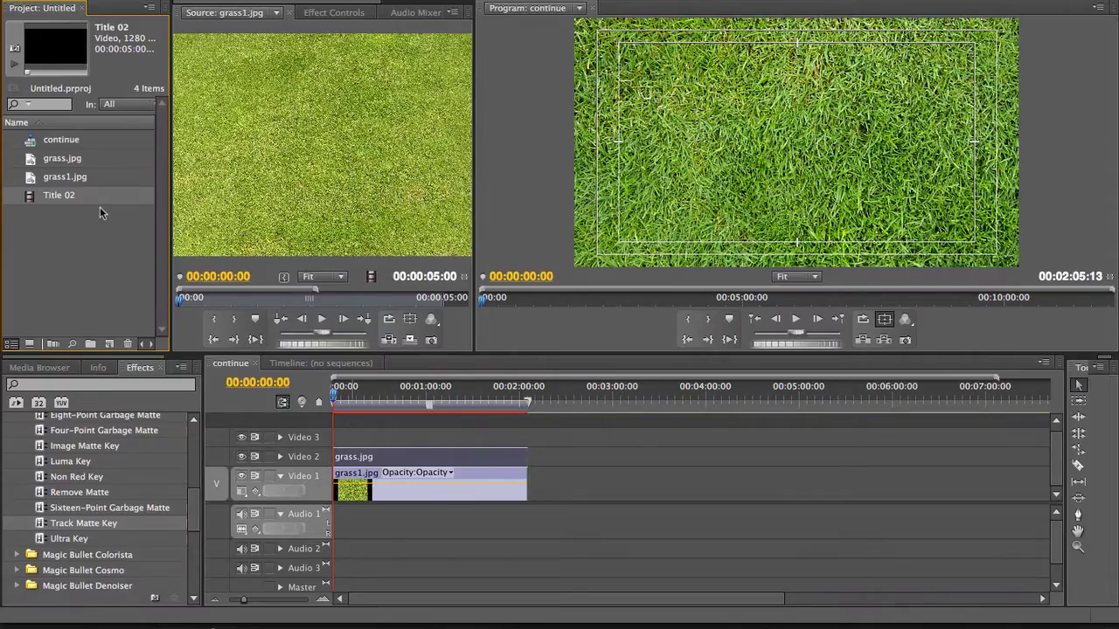
{"action": "mouse_move", "coordinate": [50, 198]}
{"action": "left_mouse_down"}
{"action": "mouse_move", "coordinate": [333, 446]}
{"action": "mouse_move", "coordinate": [406, 437]}
{"action": "left_mouse_up"}
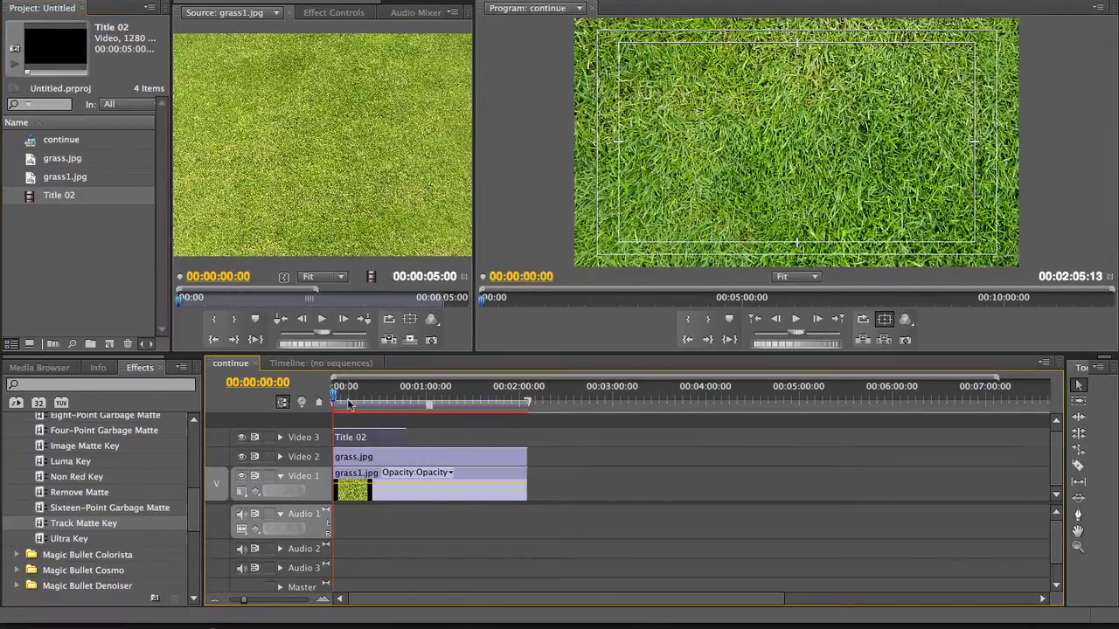
{"action": "left_click", "coordinate": [341, 401]}
{"action": "mouse_move", "coordinate": [341, 400]}
{"action": "left_mouse_down"}
{"action": "mouse_move", "coordinate": [395, 410]}
{"action": "mouse_move", "coordinate": [340, 411]}
{"action": "mouse_move", "coordinate": [356, 411]}
{"action": "left_mouse_up"}
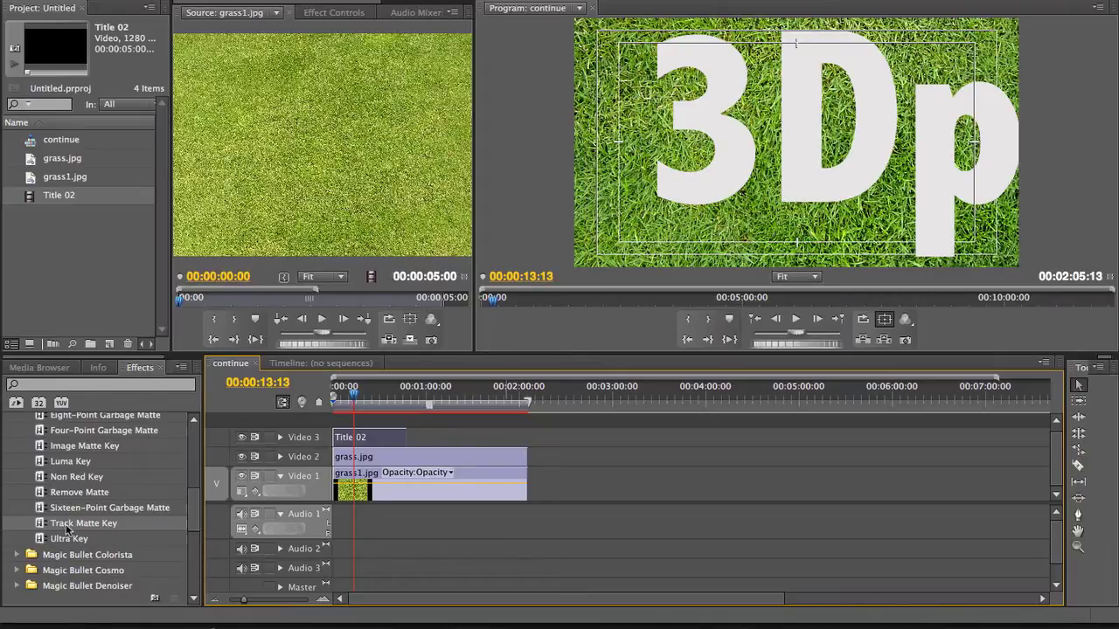
Step: Apply Track Matte Key to grass.jpg and set its Matte to Video 3
{"action": "left_click_drag", "start_coordinate": [67, 529], "coordinate": [377, 462]}
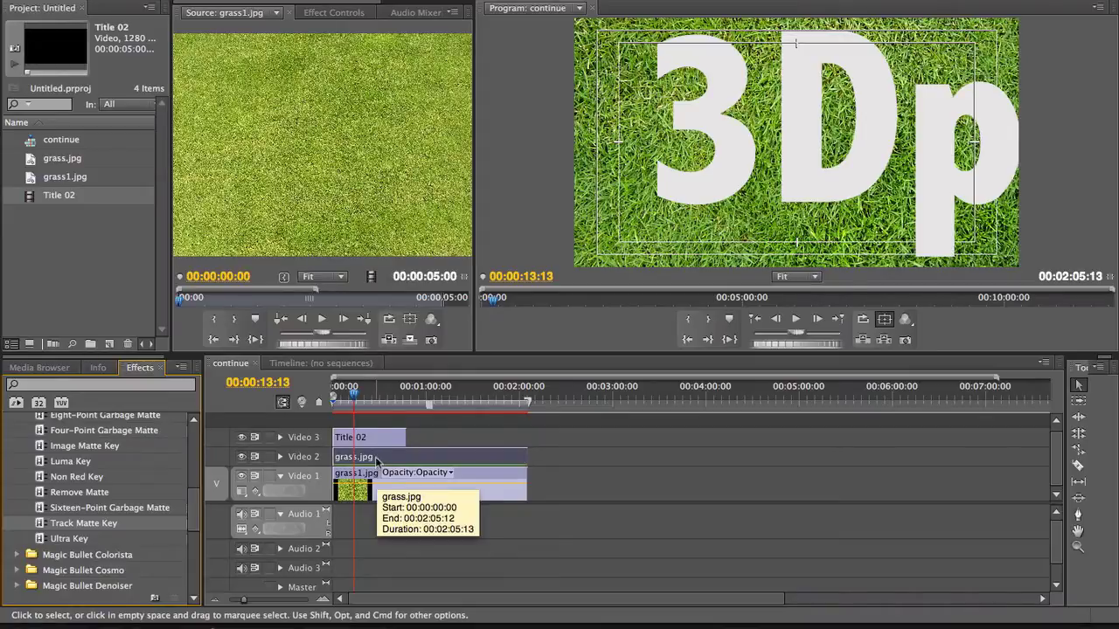
{"action": "left_click", "coordinate": [335, 14]}
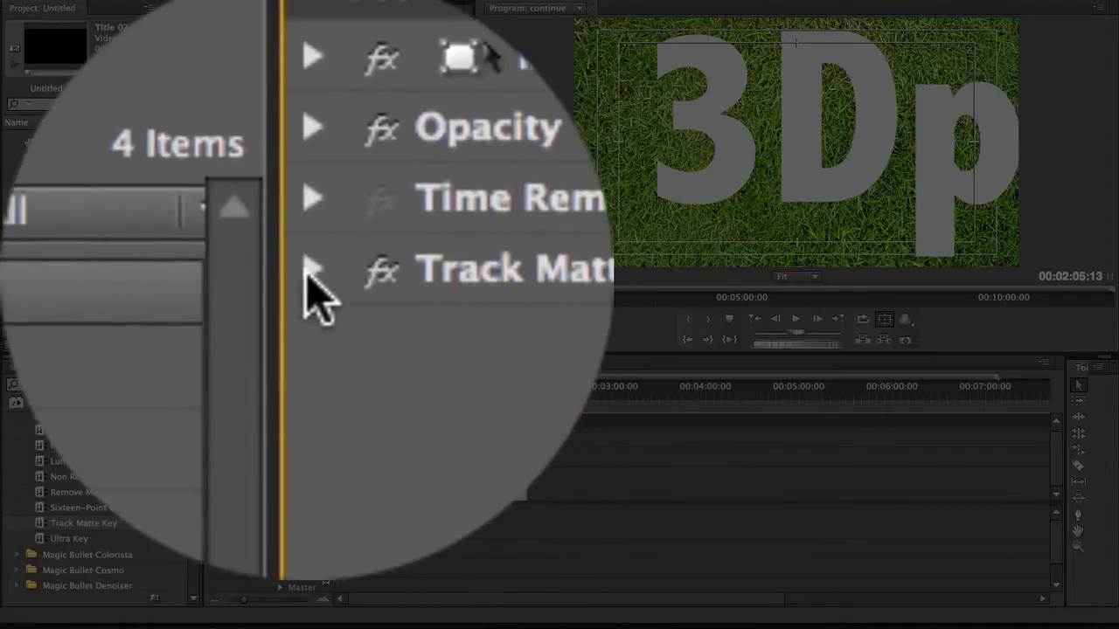
{"action": "left_click", "coordinate": [307, 269]}
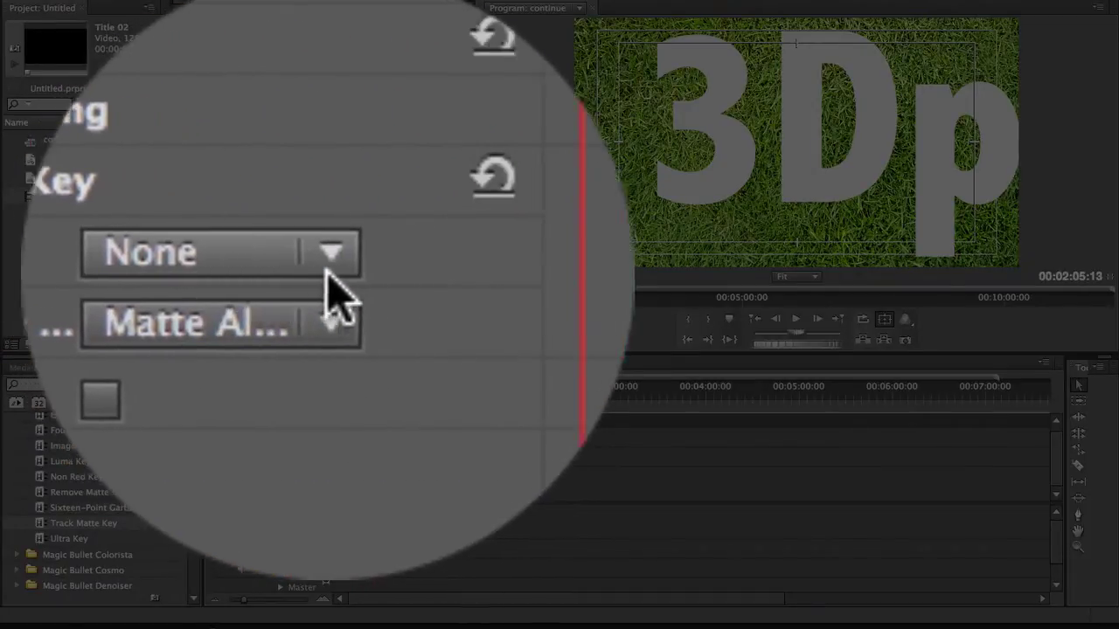
{"action": "left_click", "coordinate": [327, 272]}
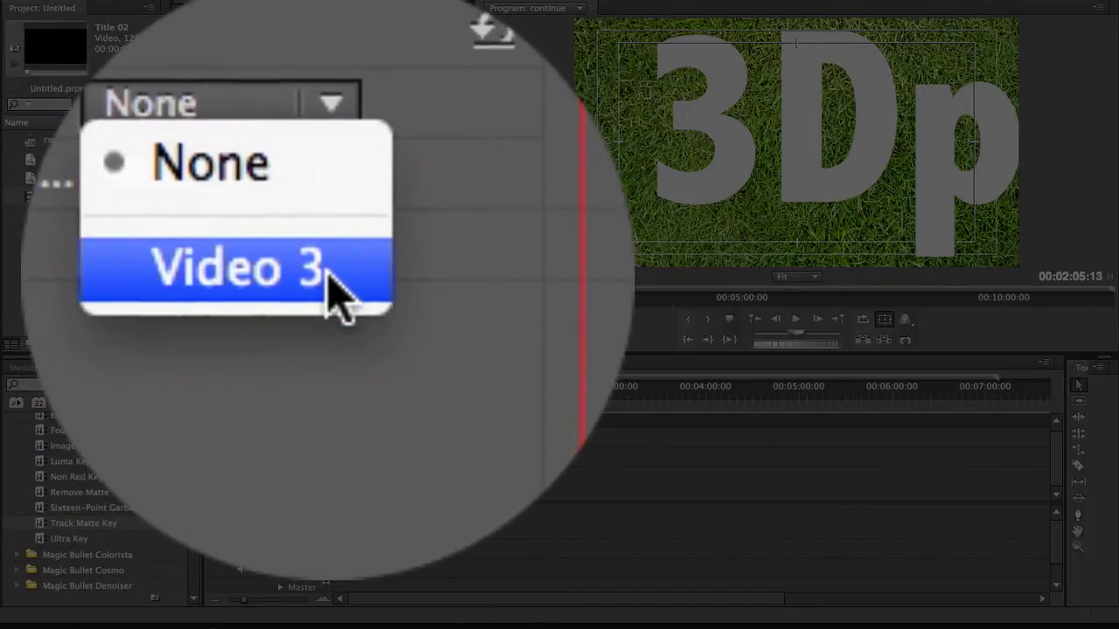
{"action": "left_click", "coordinate": [326, 278]}
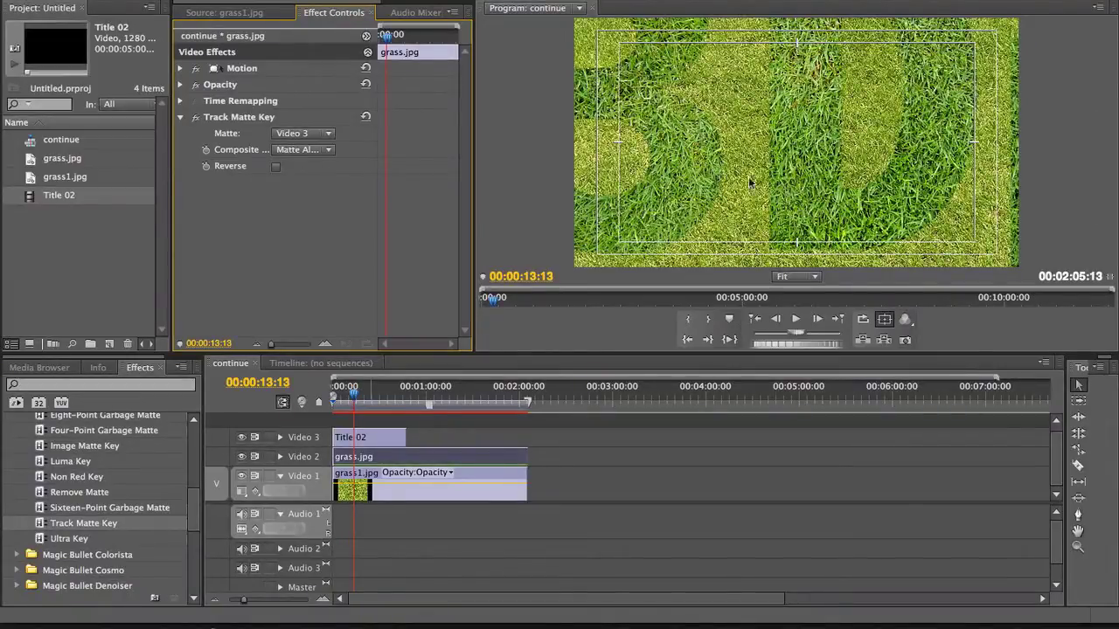
Step: Shrink Title 02 in the Program monitor by dragging its corner handle inward
{"action": "left_click", "coordinate": [676, 137]}
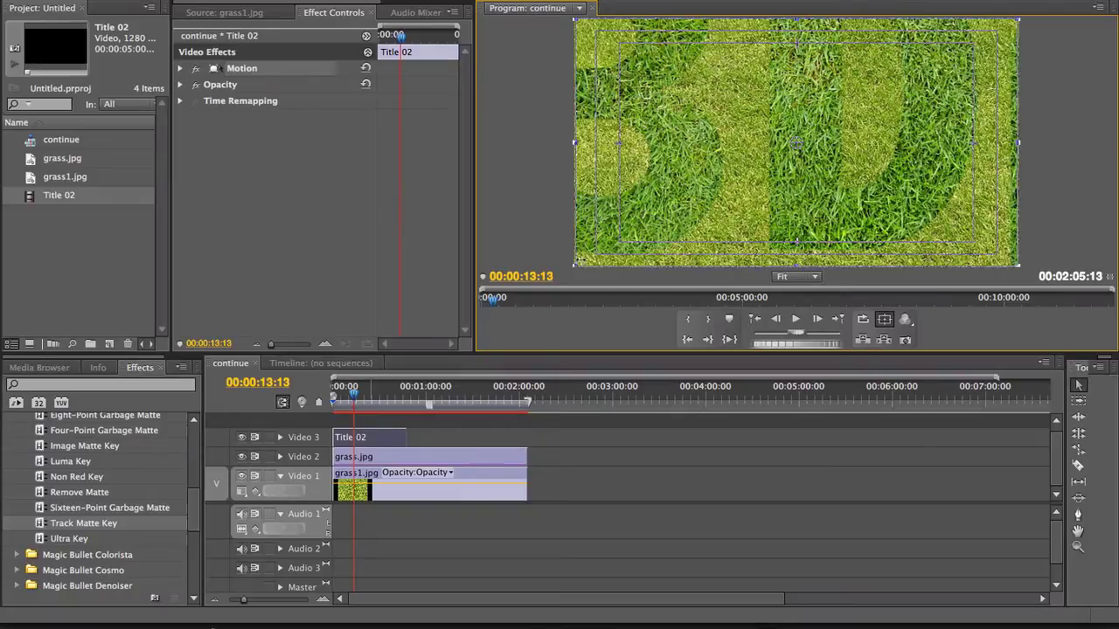
{"action": "left_click_drag", "start_coordinate": [1018, 265], "coordinate": [951, 229]}
{"action": "left_click_drag", "start_coordinate": [643, 229], "coordinate": [648, 214]}
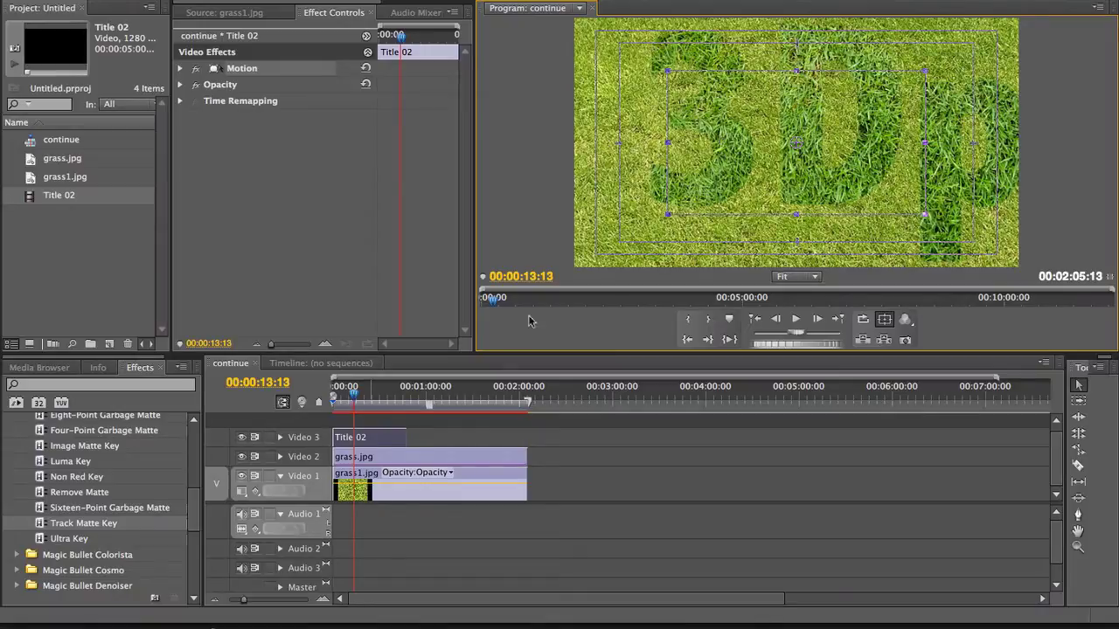
{"action": "left_click", "coordinate": [358, 398]}
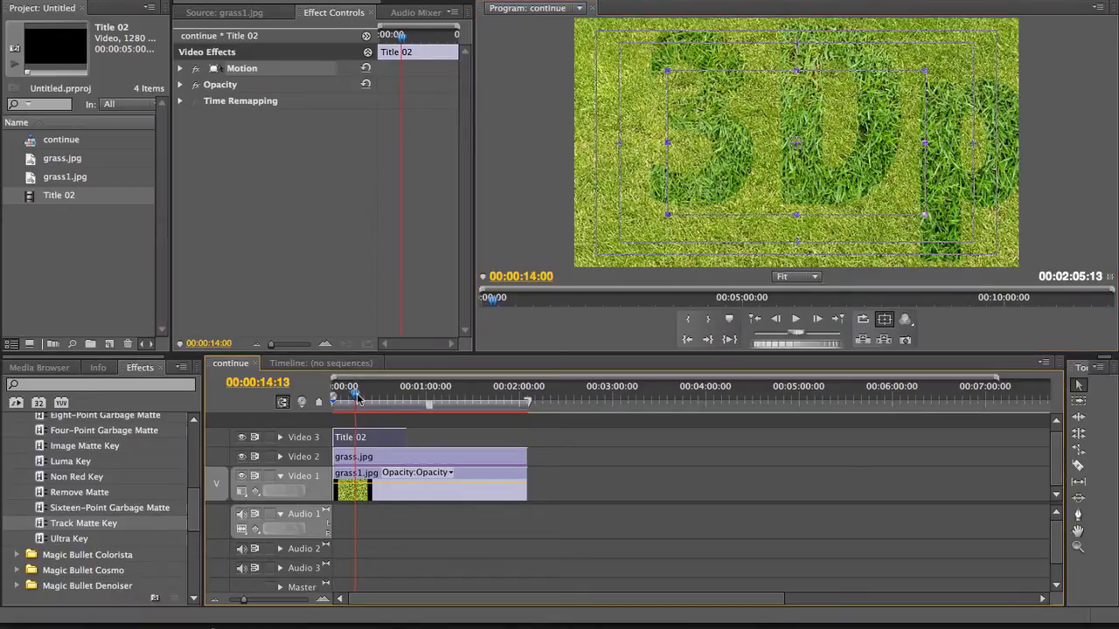